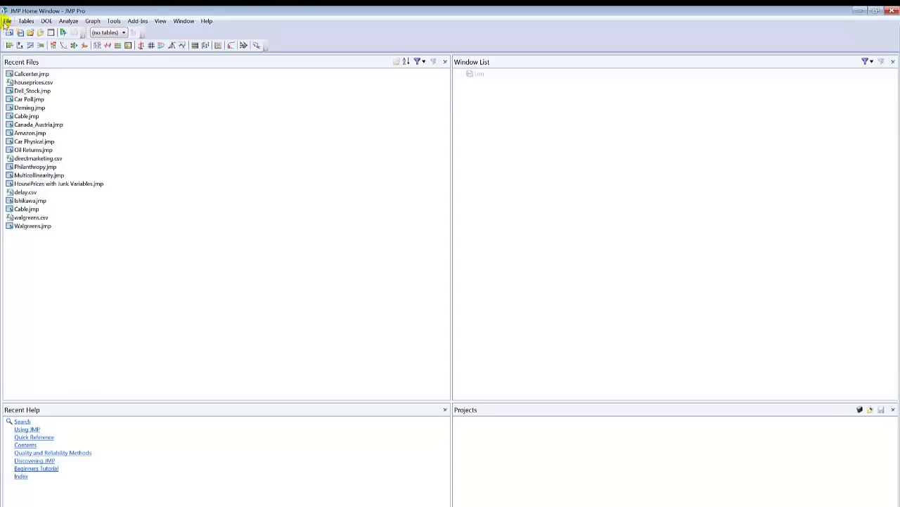
# Step: Open the houseprices CSV file from the Online Data Files folder inside Spring 2013 Online and maximize its data table
pyautogui.click(7, 21)
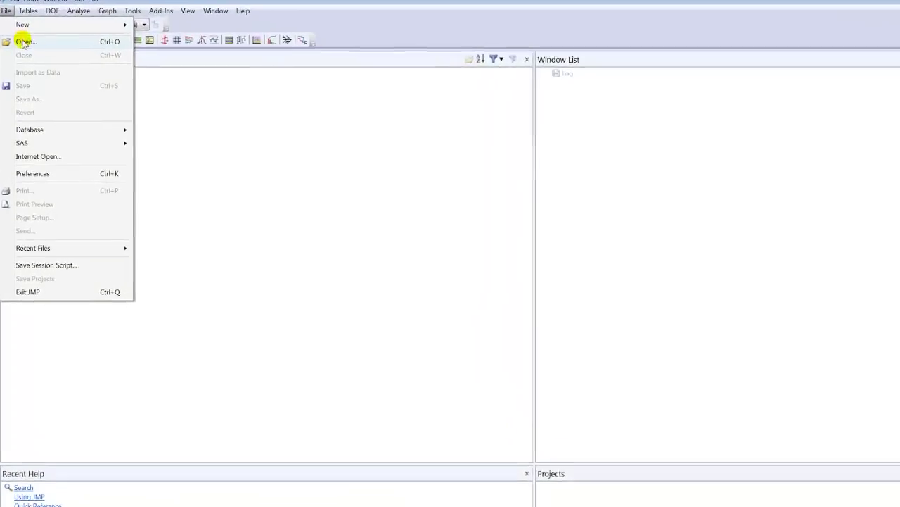
pyautogui.click(23, 47)
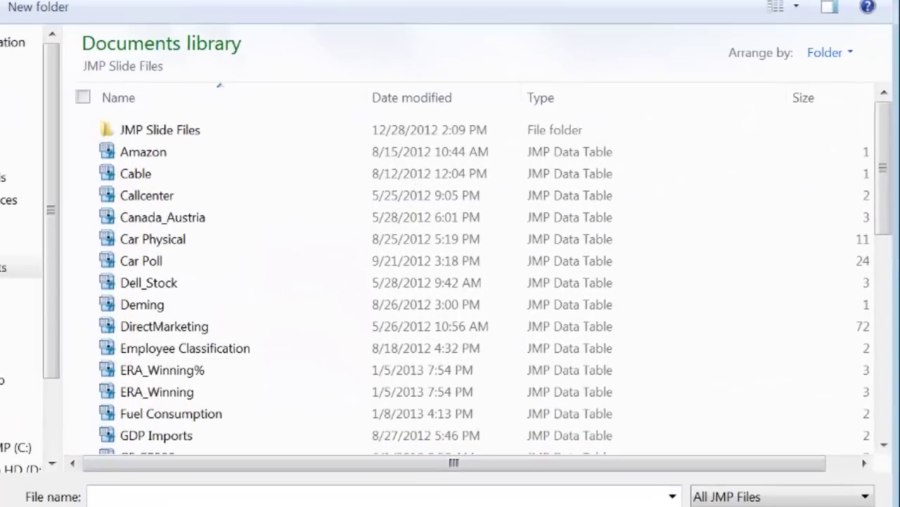
pyautogui.click(584, 122)
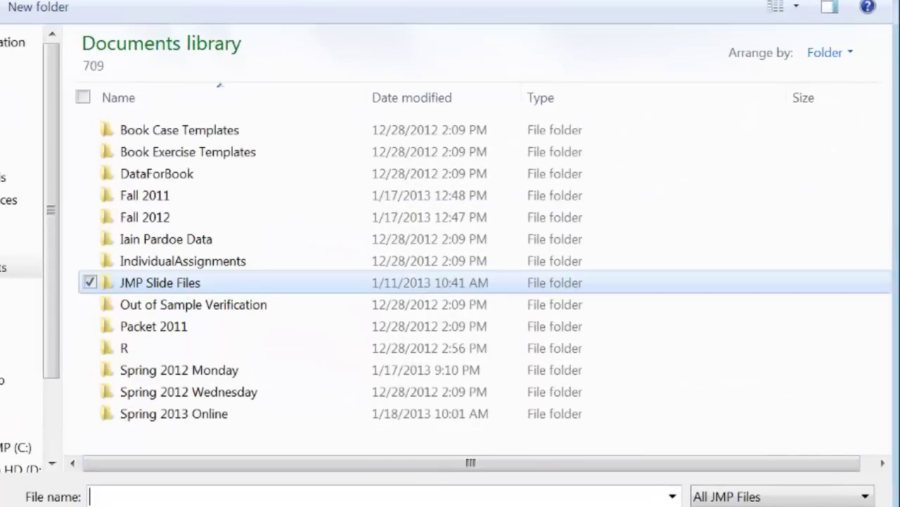
pyautogui.doubleClick(177, 415)
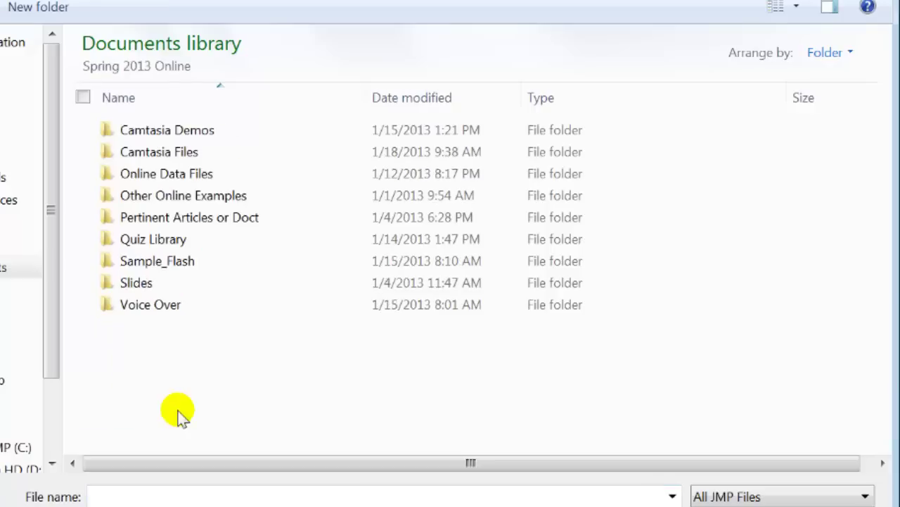
pyautogui.doubleClick(135, 175)
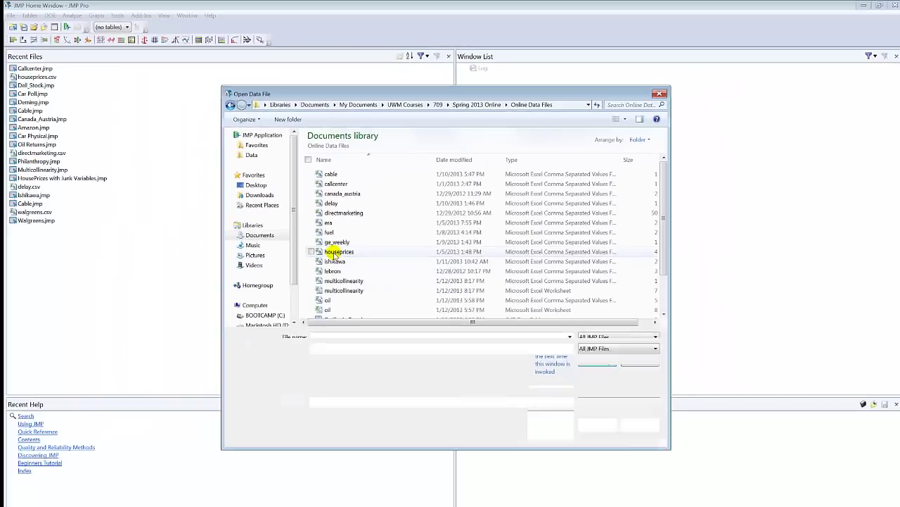
pyautogui.doubleClick(335, 252)
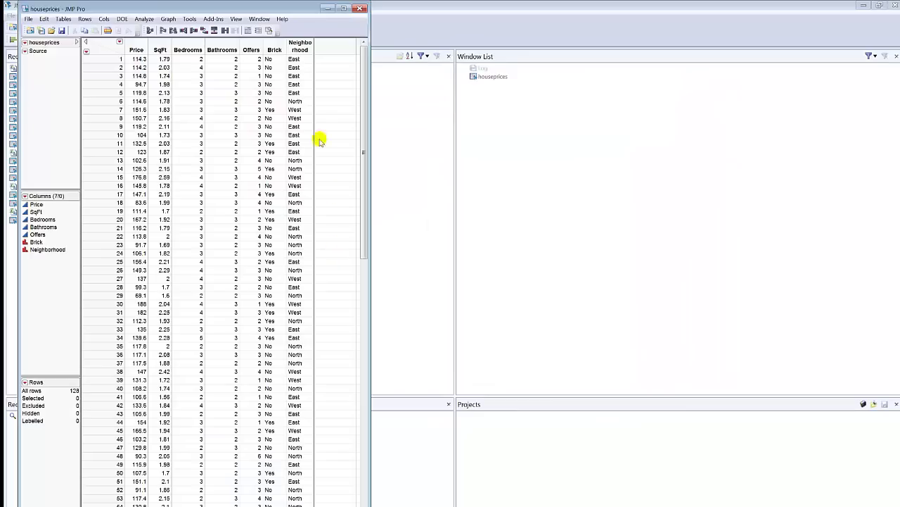
pyautogui.click(342, 8)
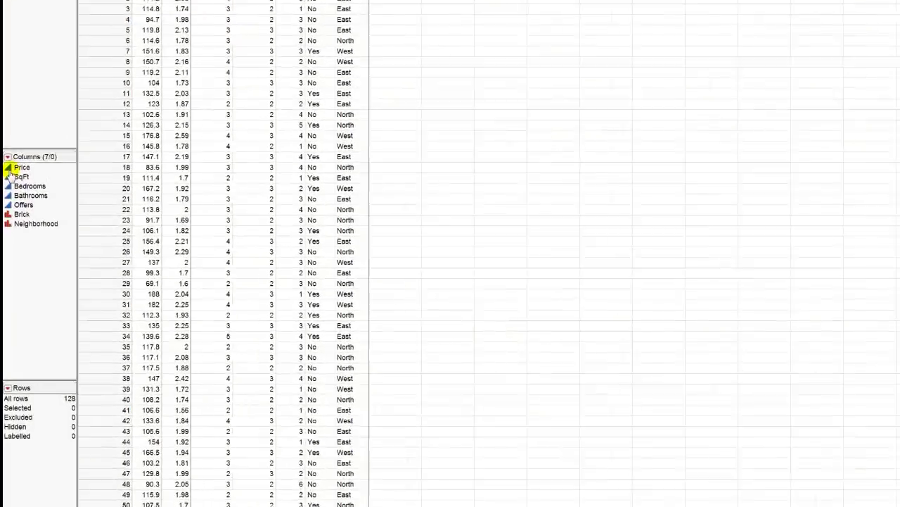
# Step: Check the modeling type choices offered for the Price column and for the Brick column
pyautogui.click(9, 168)
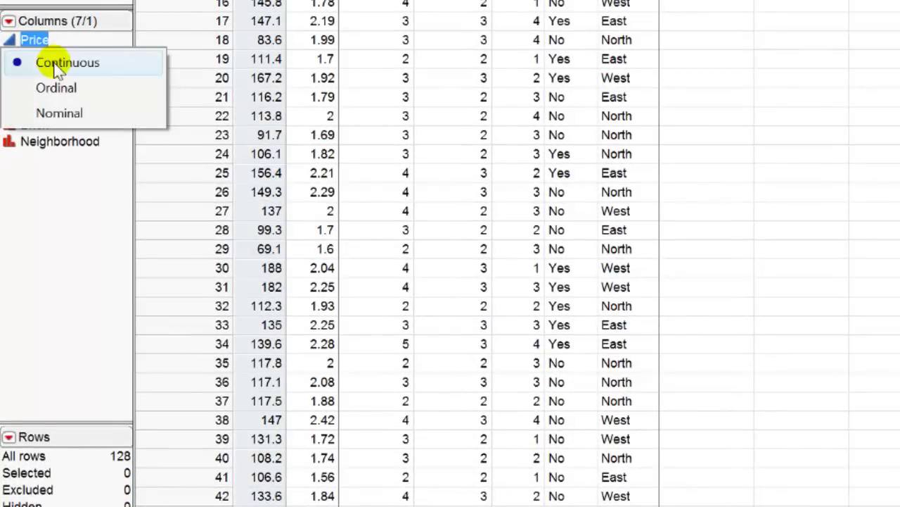
pyautogui.click(48, 173)
pyautogui.click(44, 163)
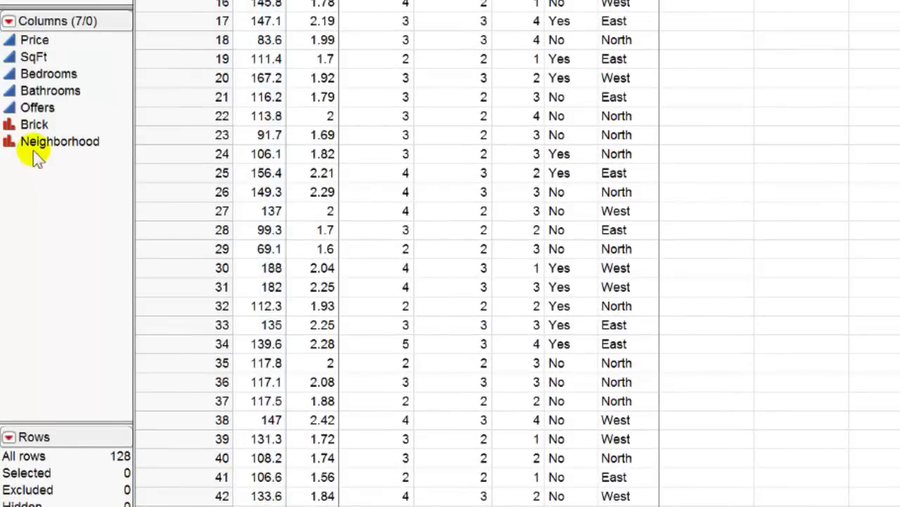
pyautogui.click(8, 128)
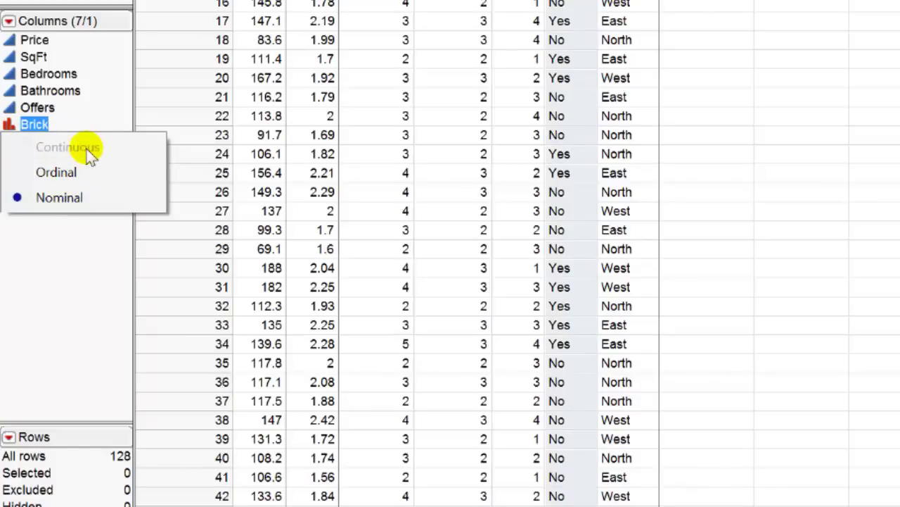
pyautogui.click(73, 255)
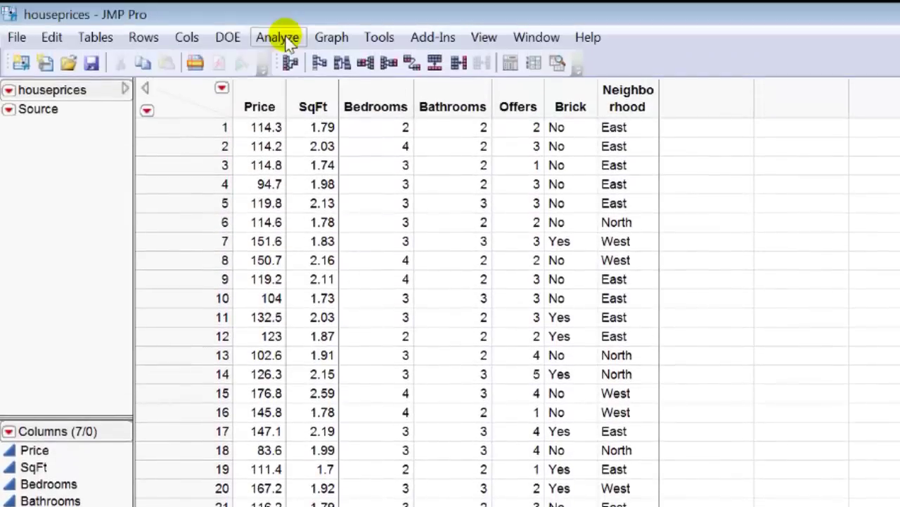
# Step: Create a Distribution report with Price as the Y column and place it beside the data columns
pyautogui.click(281, 38)
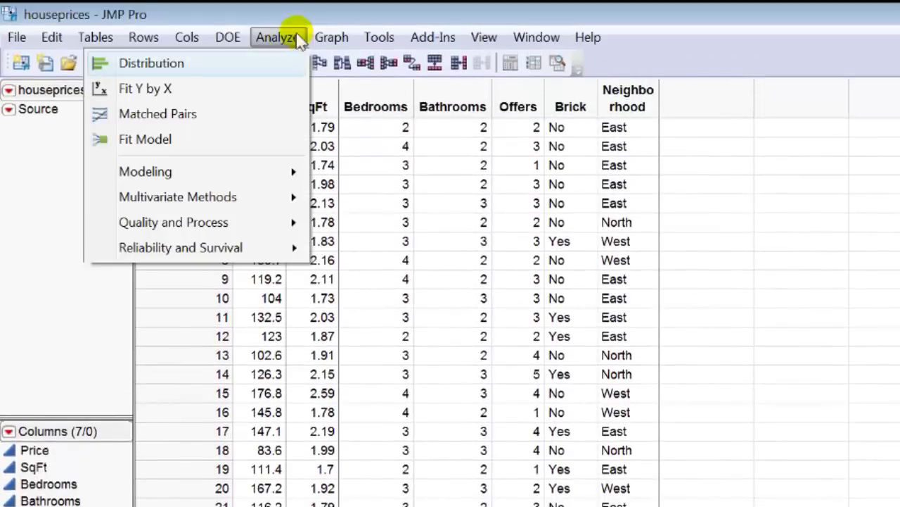
pyautogui.moveTo(346, 33)
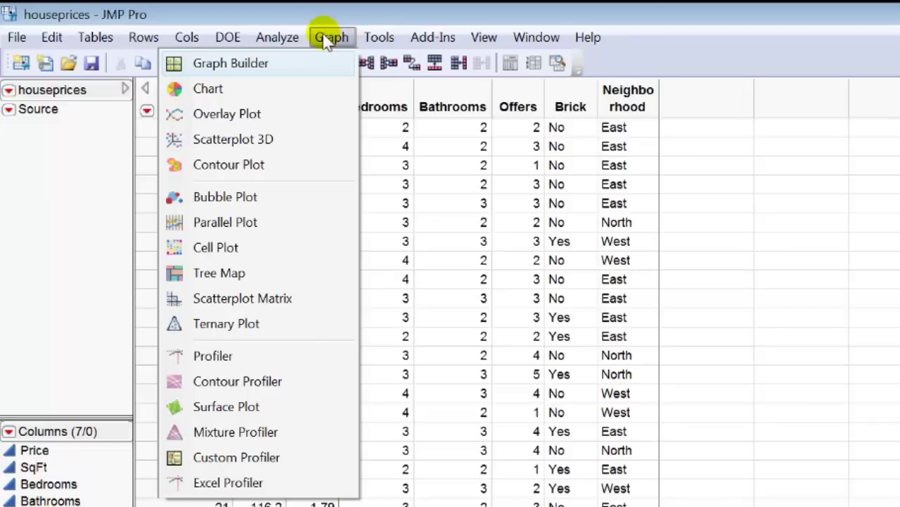
pyautogui.moveTo(285, 44)
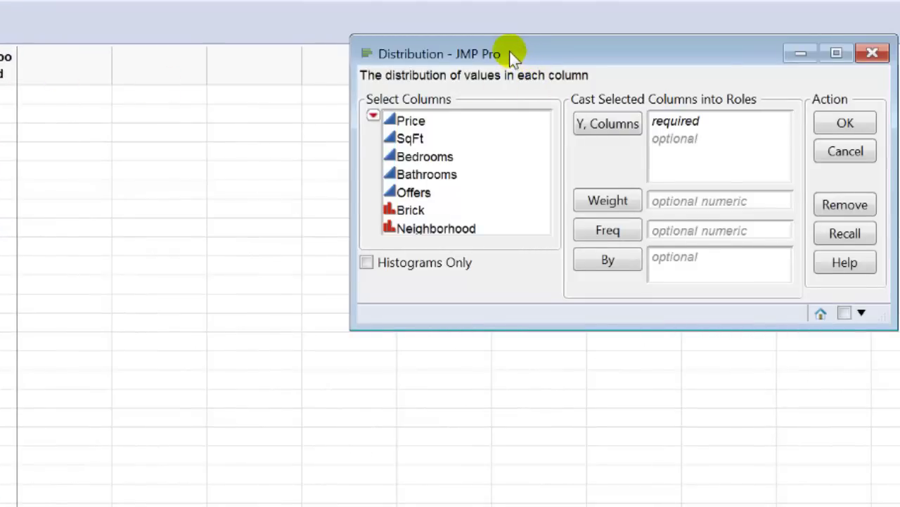
pyautogui.moveTo(512, 57); pyautogui.dragTo(160, 179)
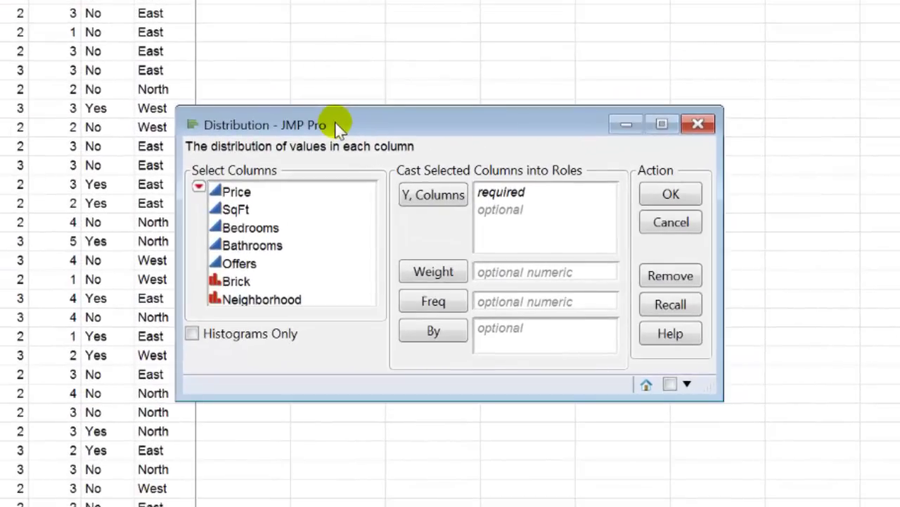
pyautogui.click(232, 195)
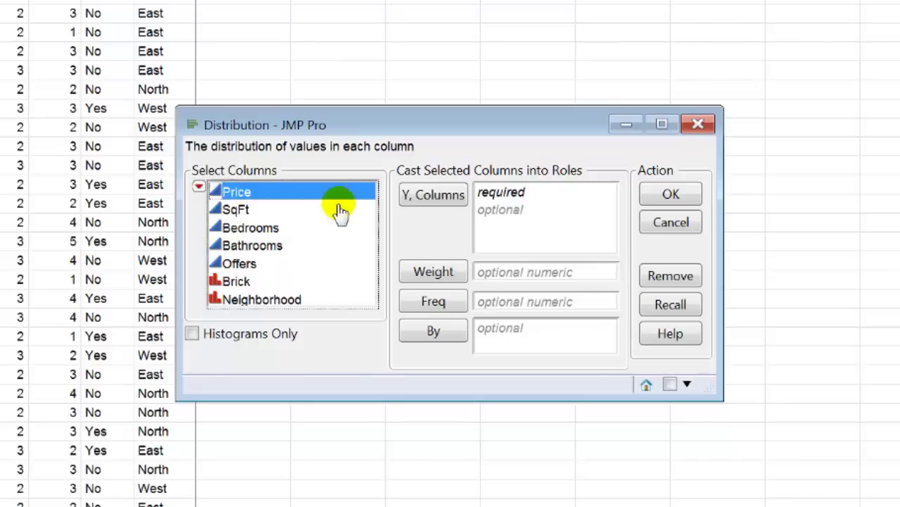
pyautogui.click(414, 198)
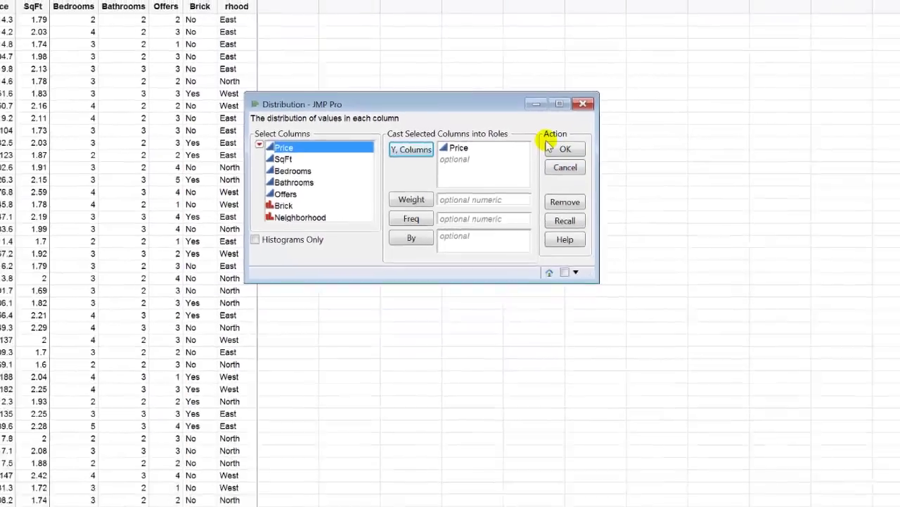
pyautogui.click(563, 148)
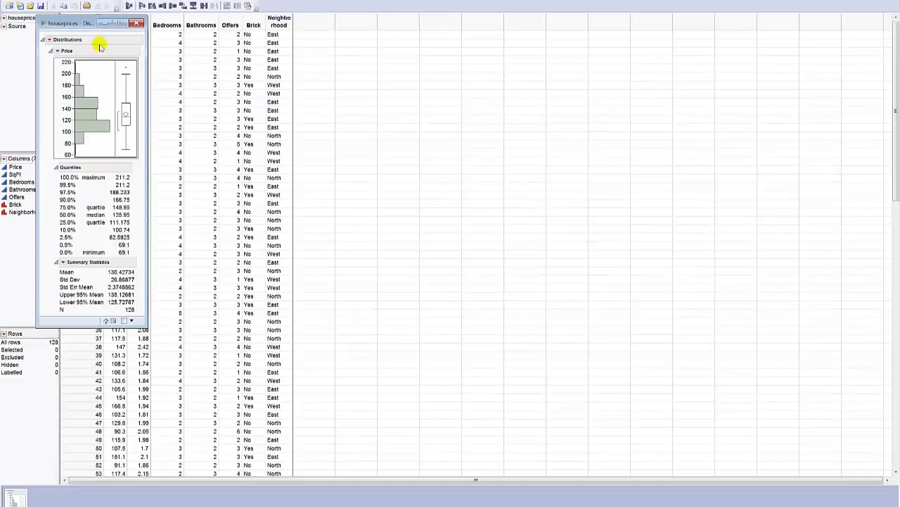
pyautogui.moveTo(101, 23); pyautogui.dragTo(216, 45)
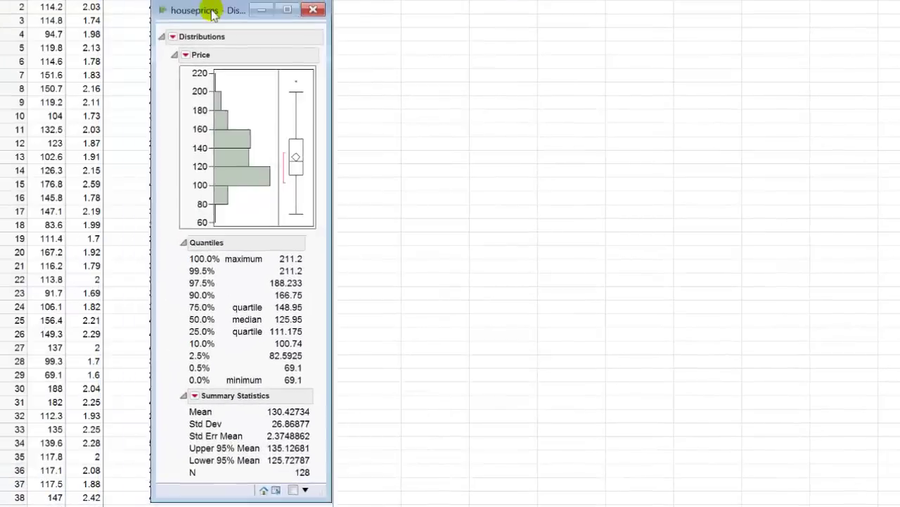
pyautogui.moveTo(213, 14); pyautogui.dragTo(422, 17)
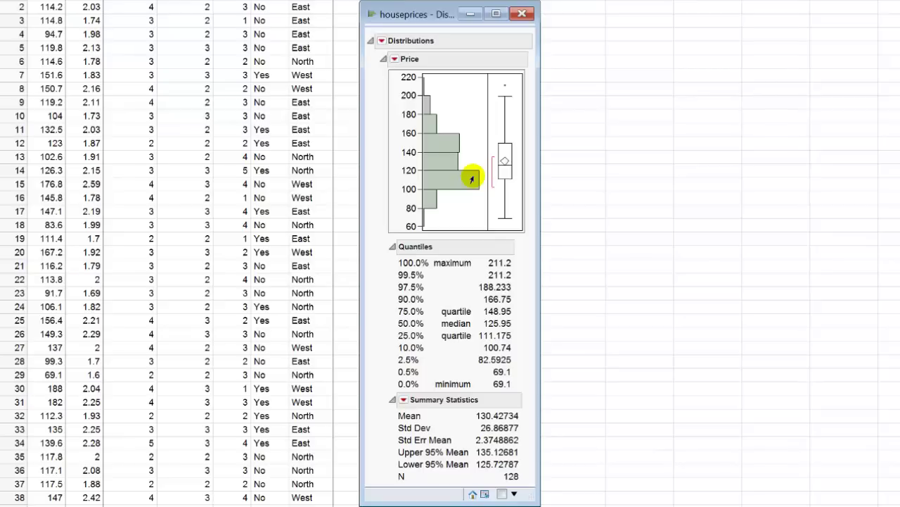
# Step: Collapse and re-expand the Price section of the distribution report and add a normal quantile plot to it
pyautogui.click(384, 59)
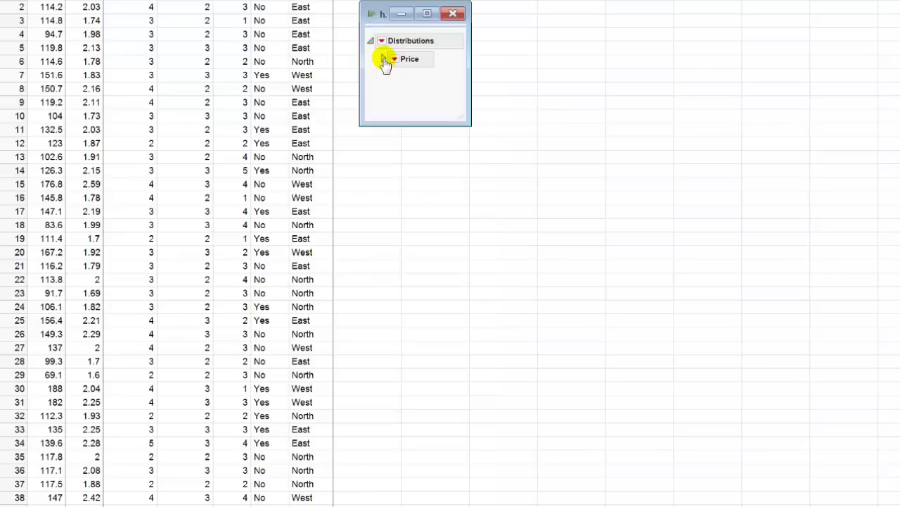
pyautogui.click(384, 59)
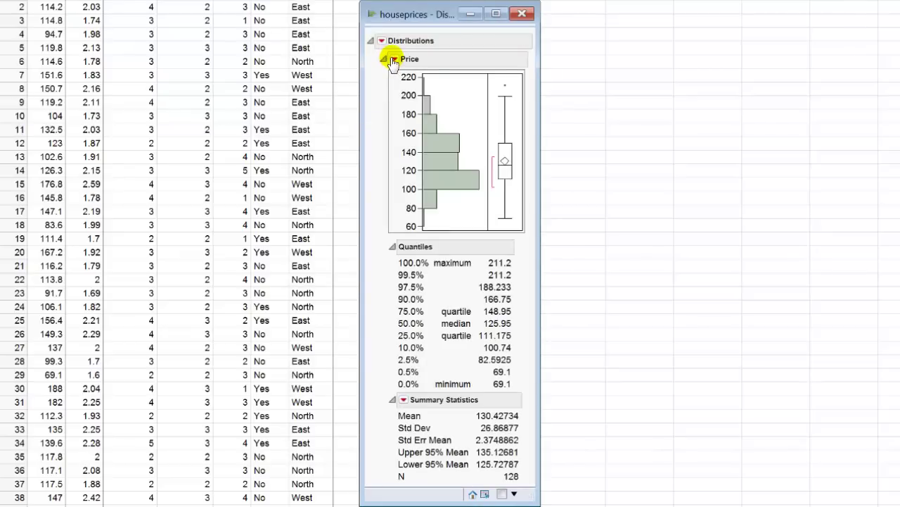
pyautogui.click(395, 60)
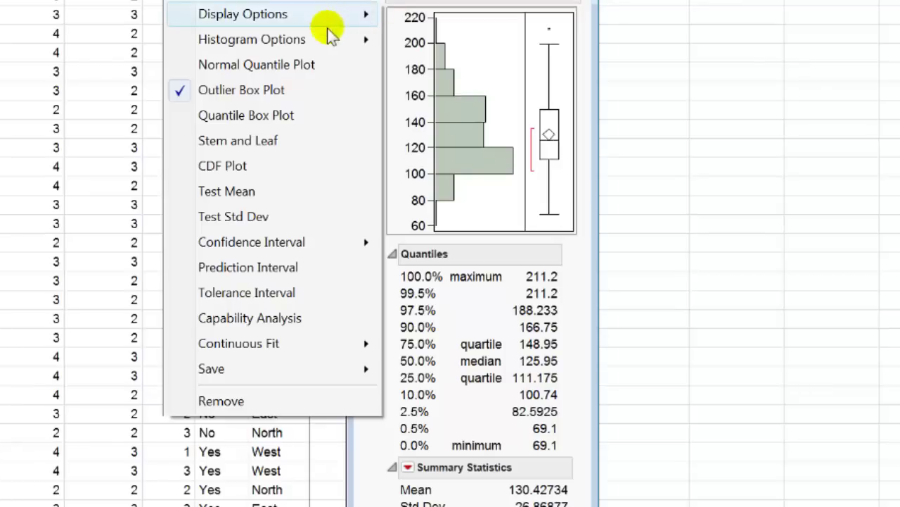
pyautogui.click(303, 73)
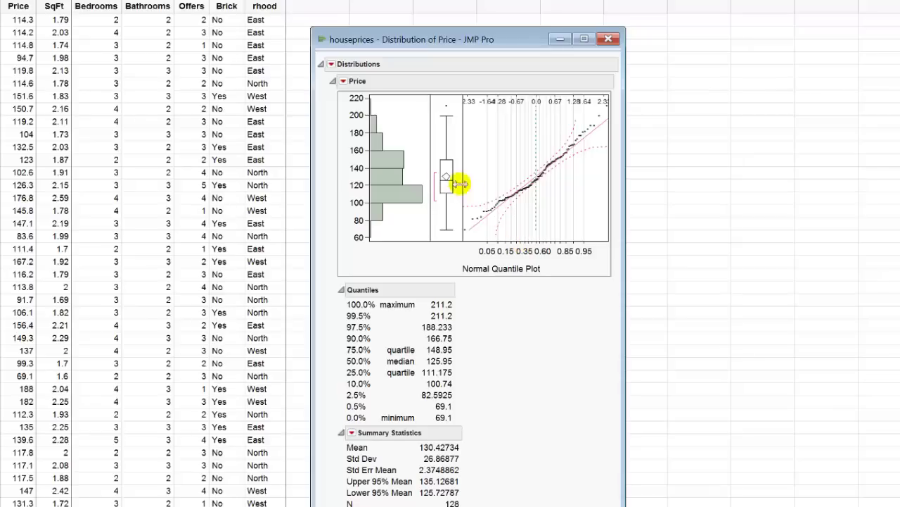
# Step: Stack the distribution report so its histogram lies horizontally, and close the report
pyautogui.click(332, 65)
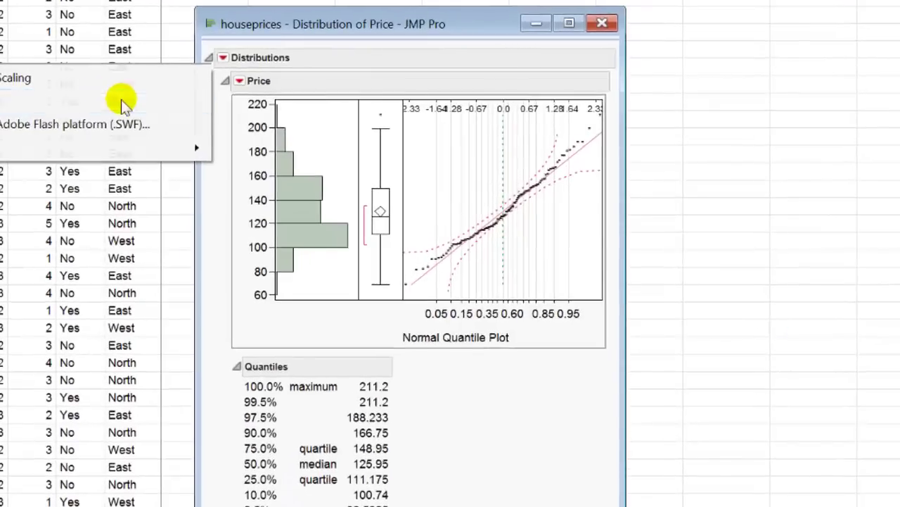
pyautogui.click(121, 102)
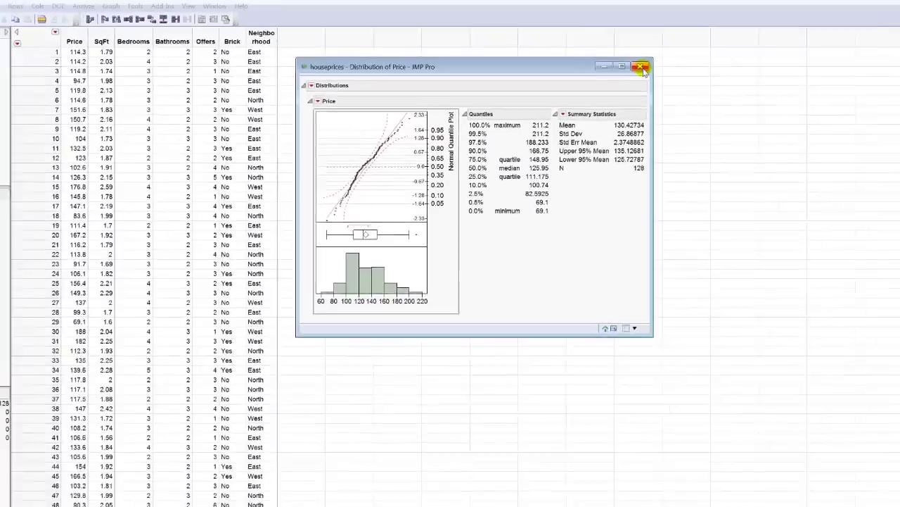
pyautogui.click(640, 67)
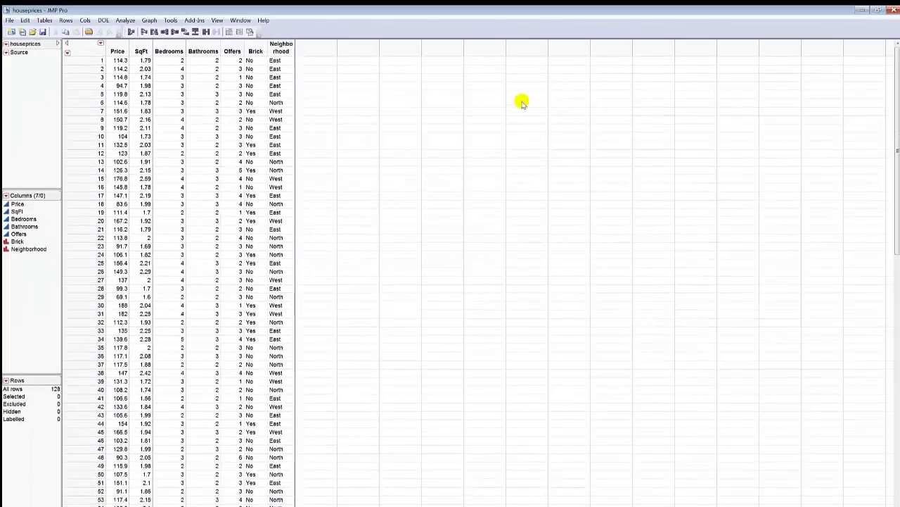
# Step: Create an Overlay Plot with Price as Y and SqFt as X, and place it beside the data columns
pyautogui.click(151, 22)
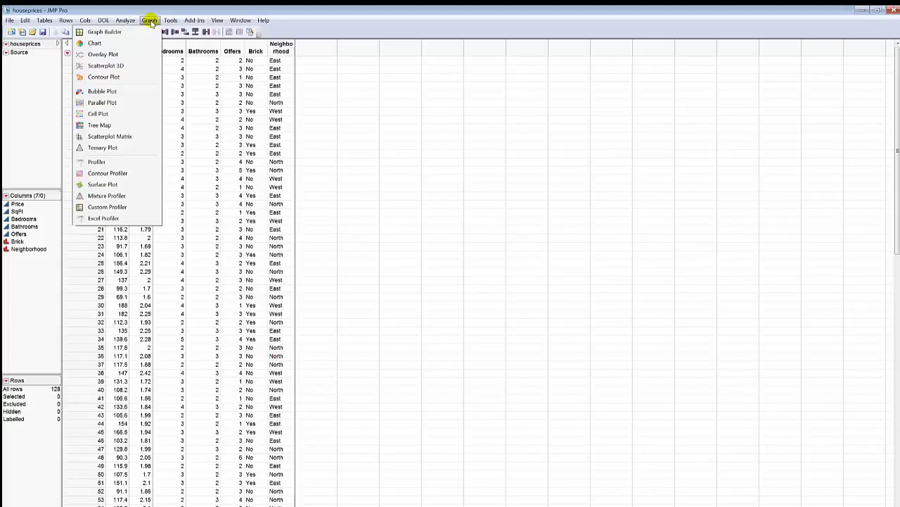
pyautogui.click(123, 54)
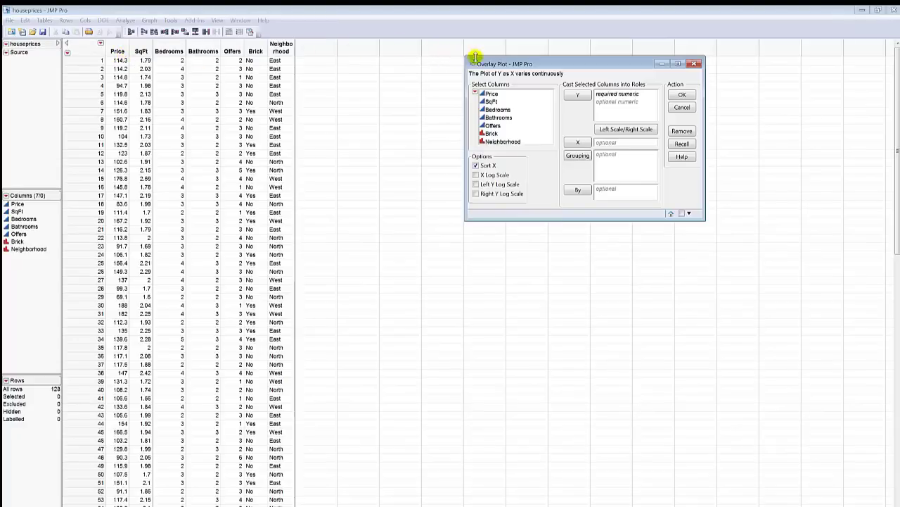
pyautogui.moveTo(478, 65); pyautogui.dragTo(346, 103)
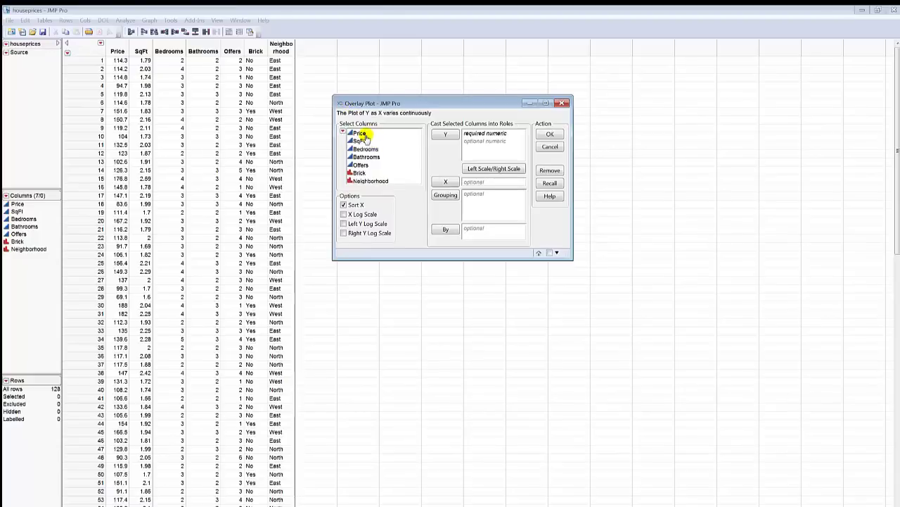
pyautogui.click(359, 133)
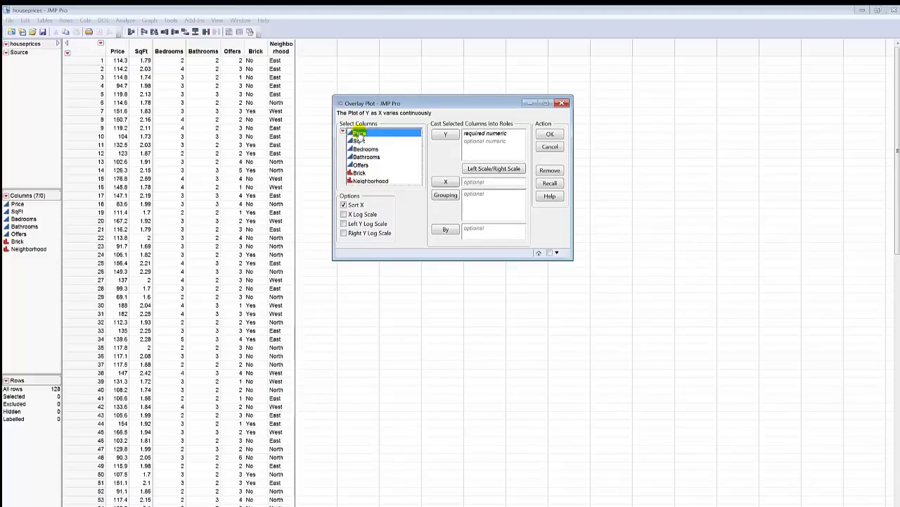
pyautogui.click(445, 135)
pyautogui.click(359, 141)
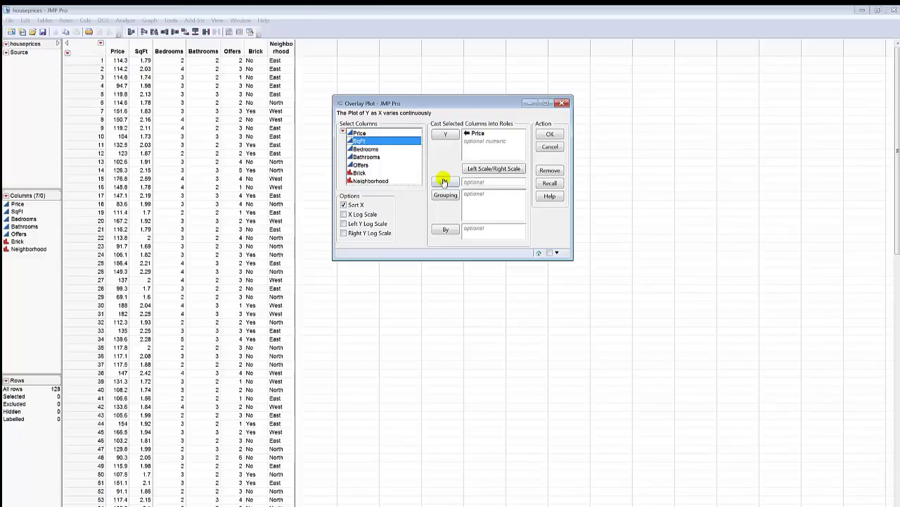
pyautogui.click(445, 181)
pyautogui.click(549, 133)
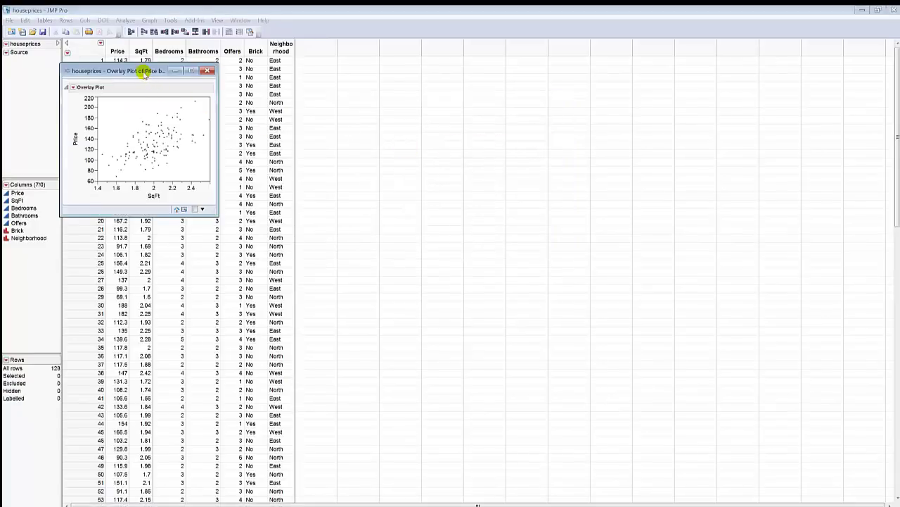
pyautogui.moveTo(144, 74); pyautogui.dragTo(380, 102)
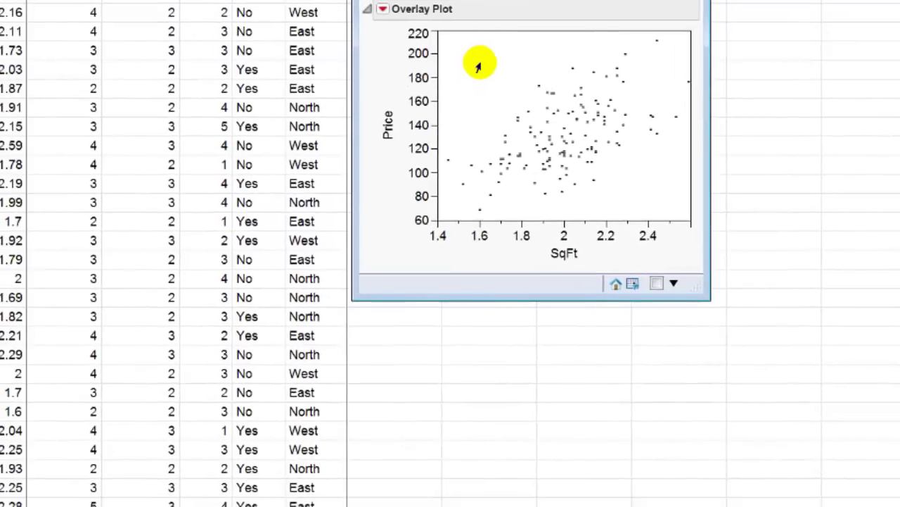
# Step: Set the marker size of the Price by SqFt overlay plot to 3, Large
pyautogui.rightClick(442, 120)
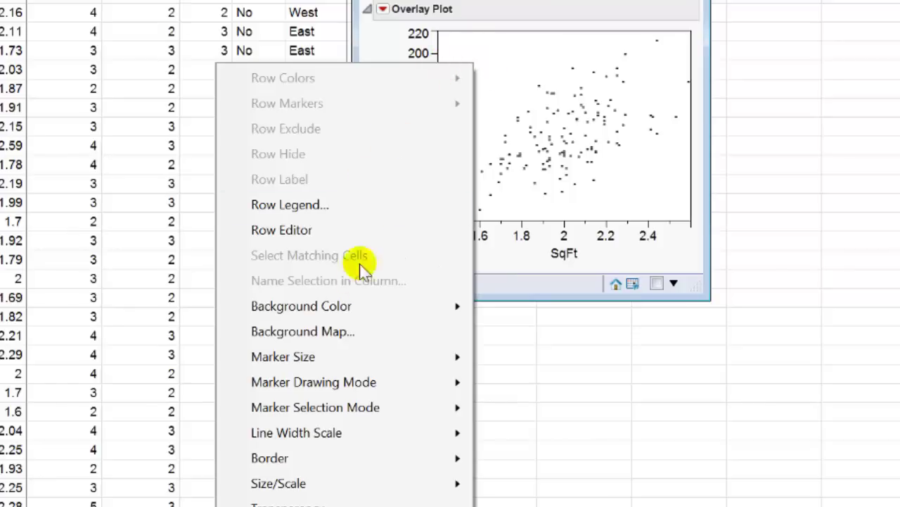
pyautogui.moveTo(359, 357)
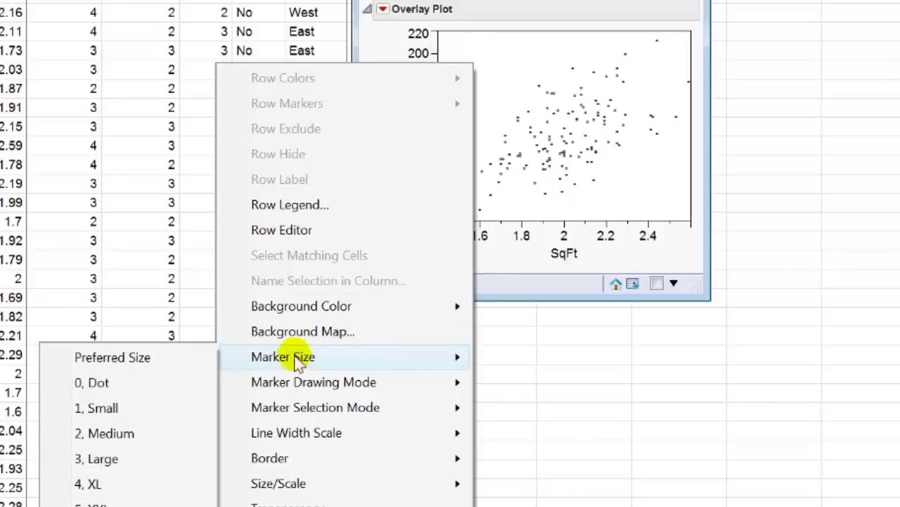
pyautogui.click(117, 458)
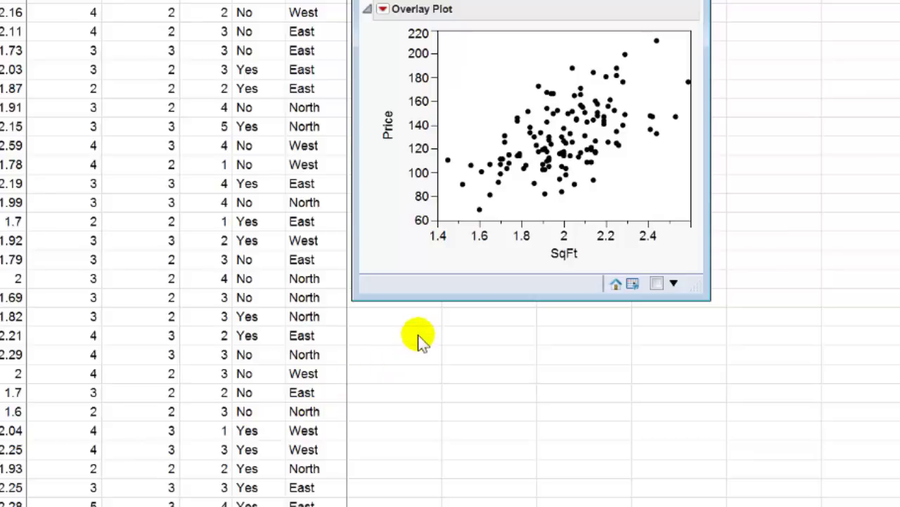
# Step: Customize the overlay plot's marker as a filled square, with the customization window placed below the plot
pyautogui.rightClick(474, 82)
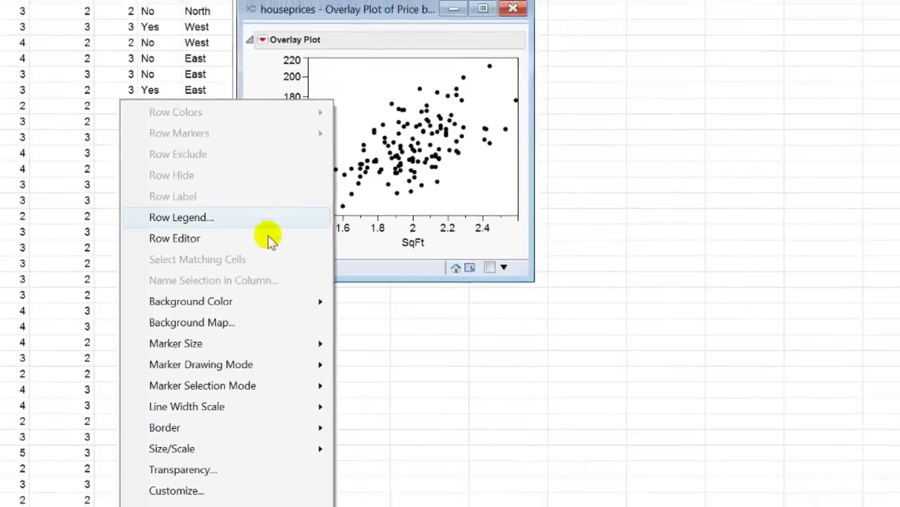
pyautogui.click(58, 421)
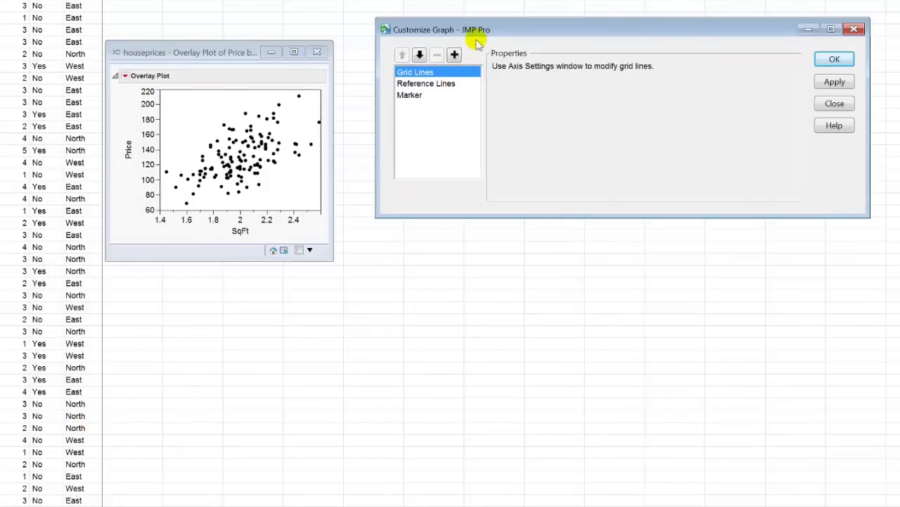
pyautogui.moveTo(477, 32)
pyautogui.mouseDown()
pyautogui.moveTo(404, 237)
pyautogui.moveTo(213, 241)
pyautogui.moveTo(145, 273)
pyautogui.moveTo(138, 287)
pyautogui.mouseUp()
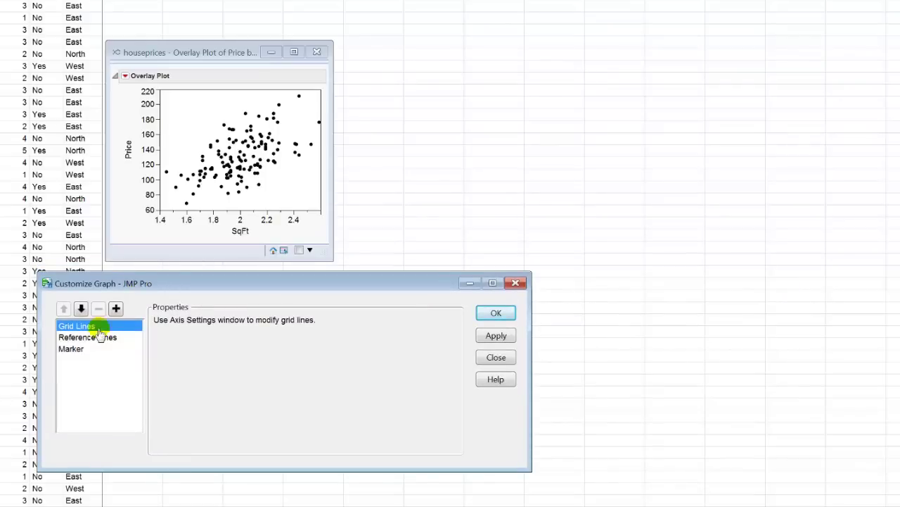
pyautogui.click(71, 349)
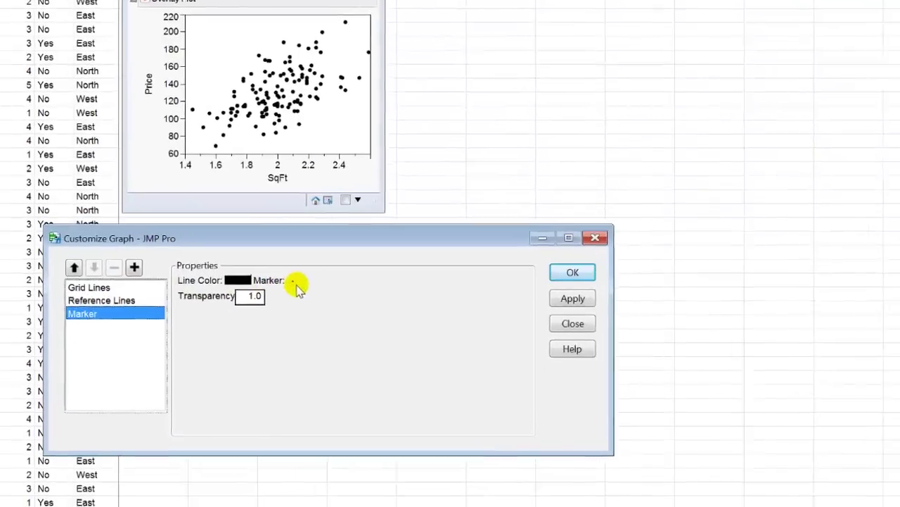
pyautogui.click(291, 281)
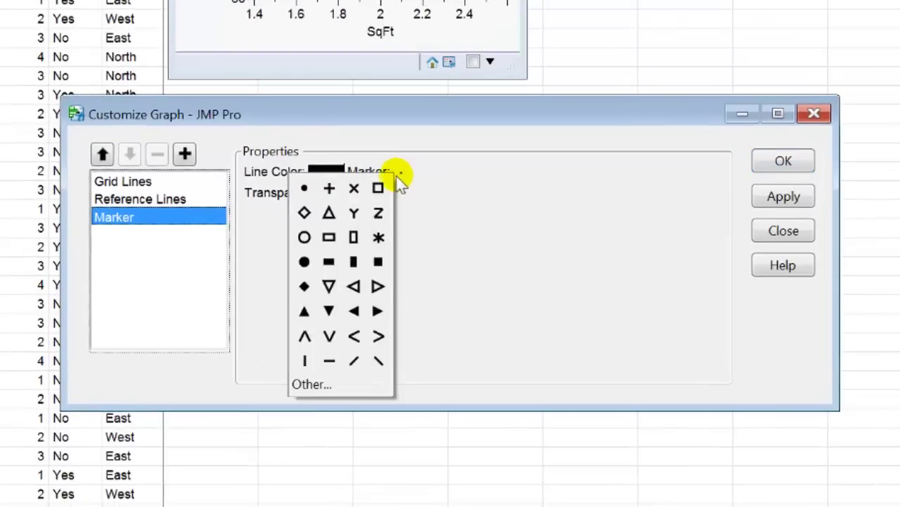
pyautogui.click(379, 261)
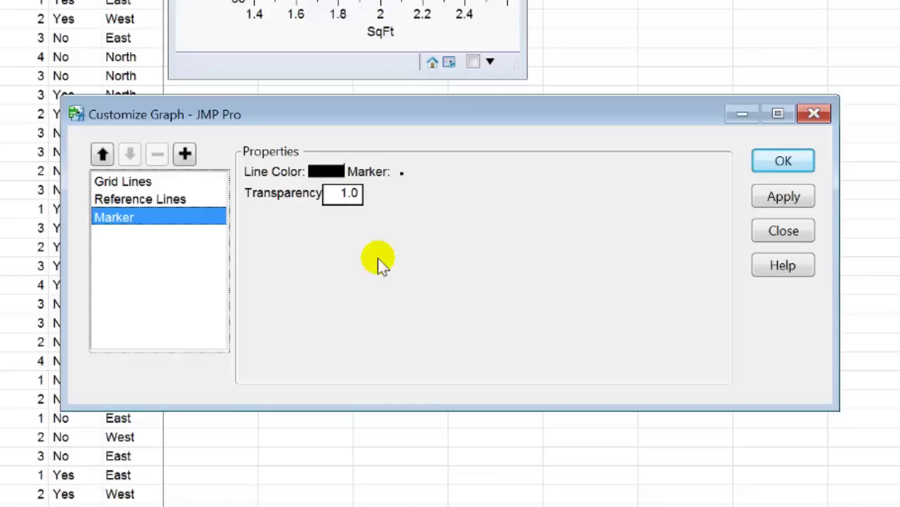
# Step: Color the overlay plot's markers red, accept the customization and close the plot
pyautogui.click(318, 176)
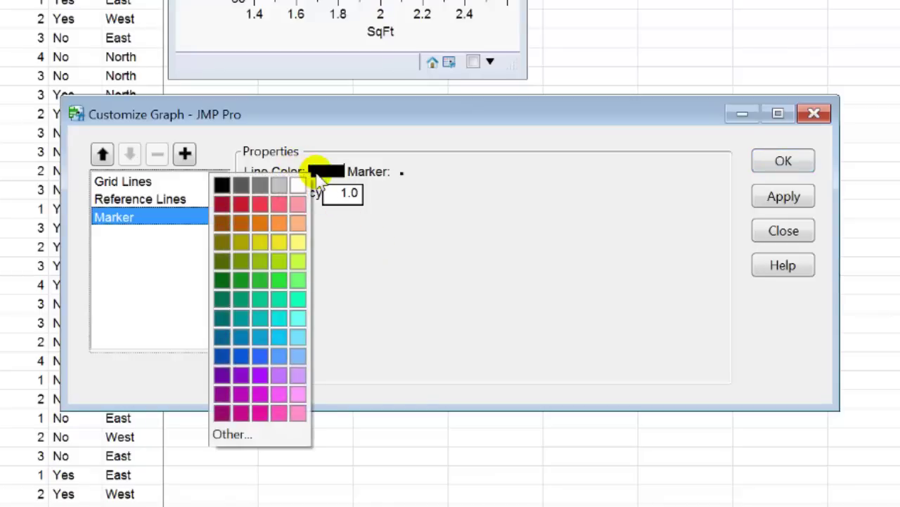
pyautogui.click(262, 200)
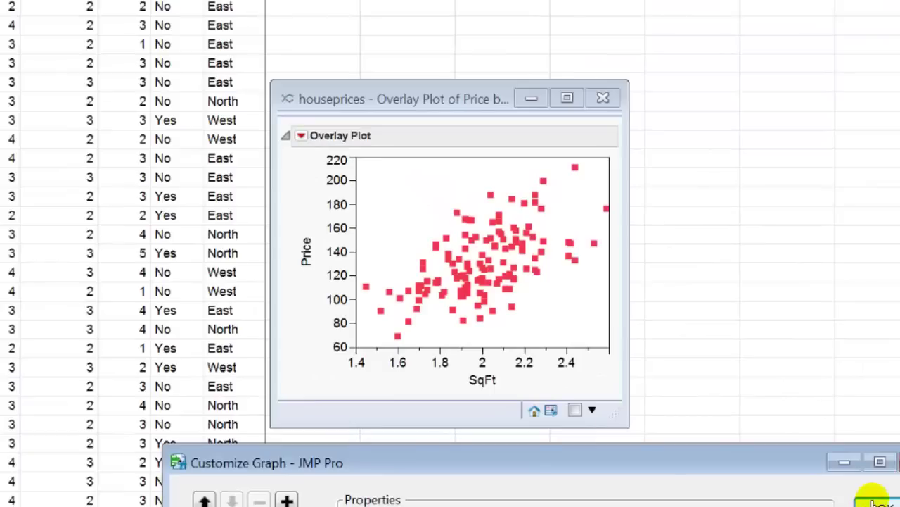
pyautogui.click(855, 443)
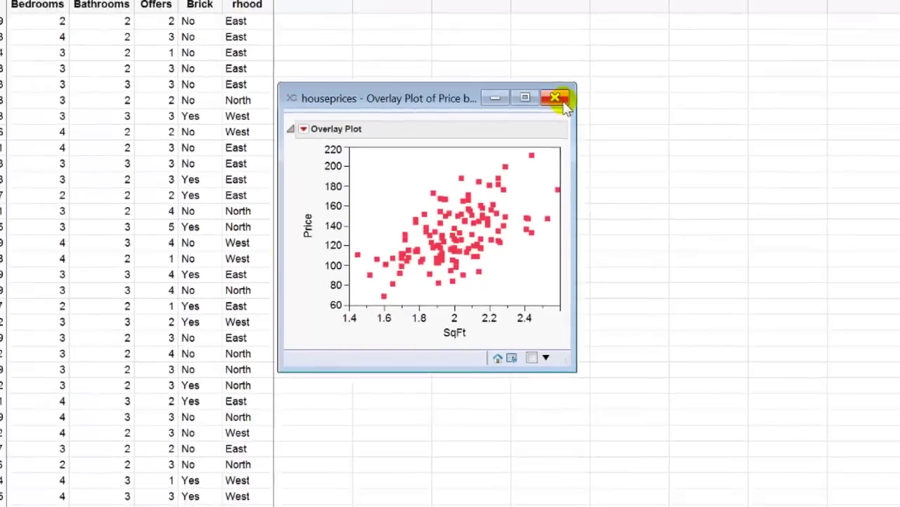
pyautogui.click(555, 97)
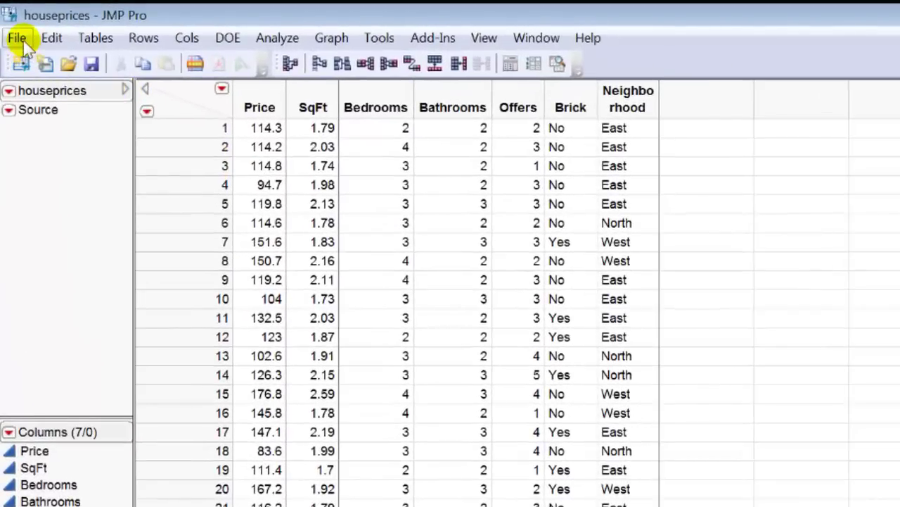
# Step: Set the default graph marker size to Large in the graph preferences and apply it
pyautogui.click(15, 29)
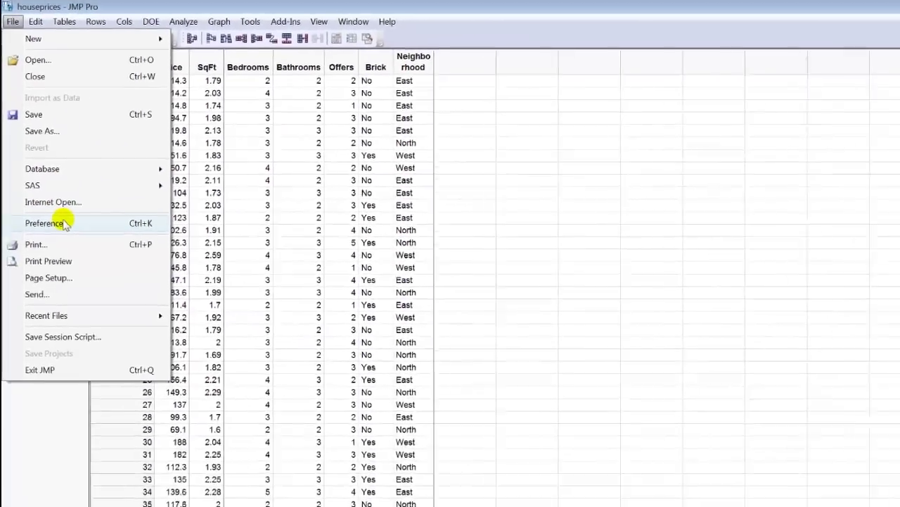
pyautogui.click(63, 223)
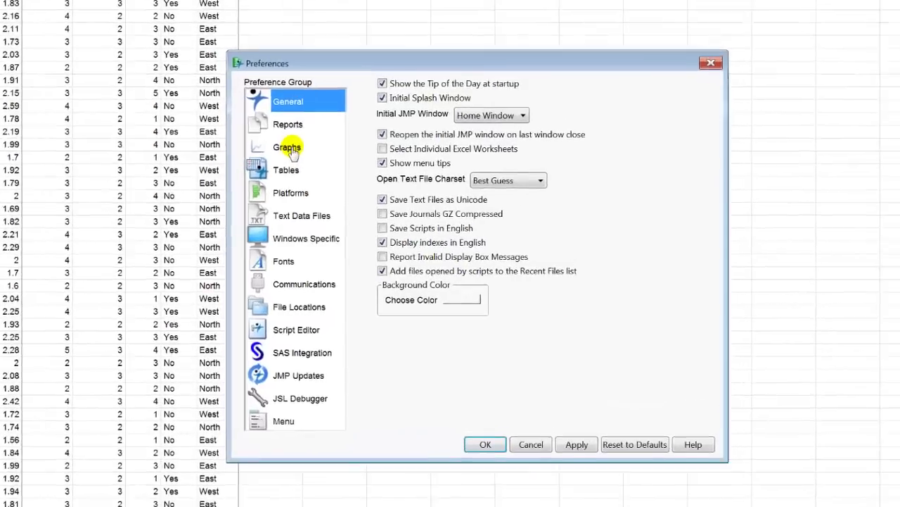
pyautogui.click(401, 164)
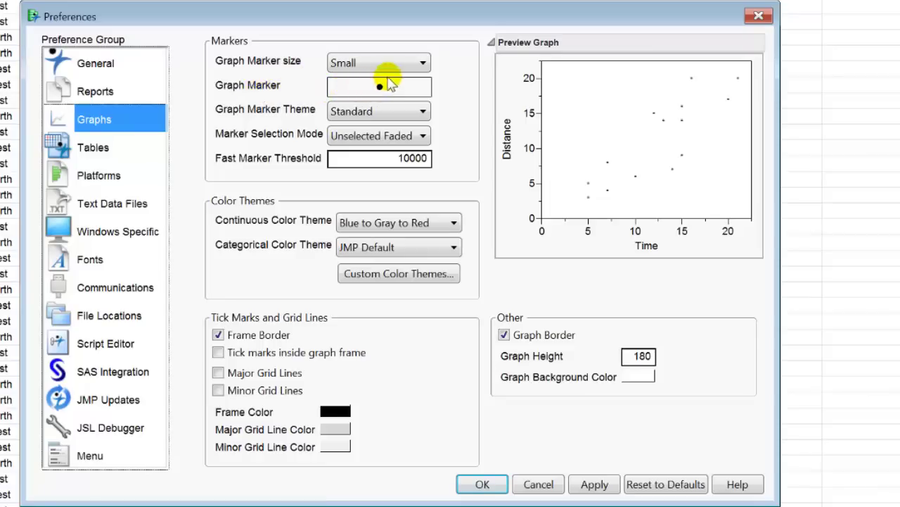
pyautogui.click(421, 65)
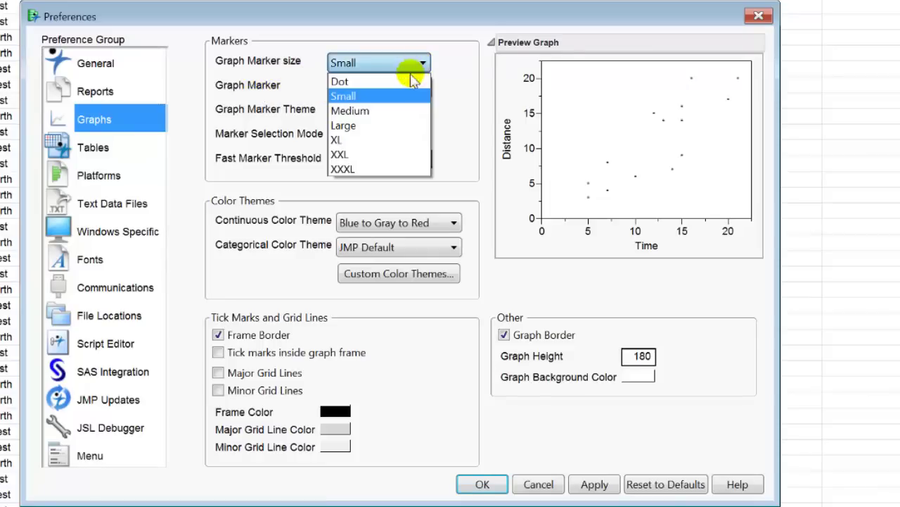
pyautogui.click(376, 125)
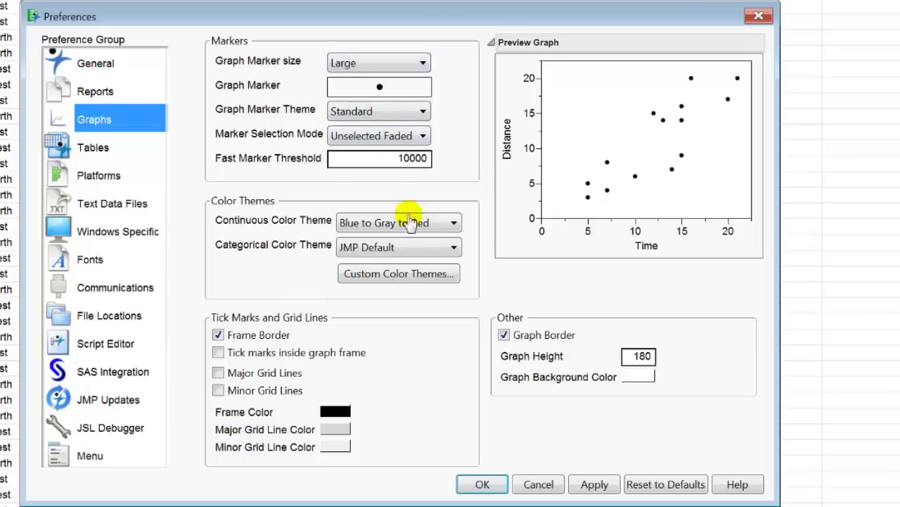
pyautogui.click(589, 485)
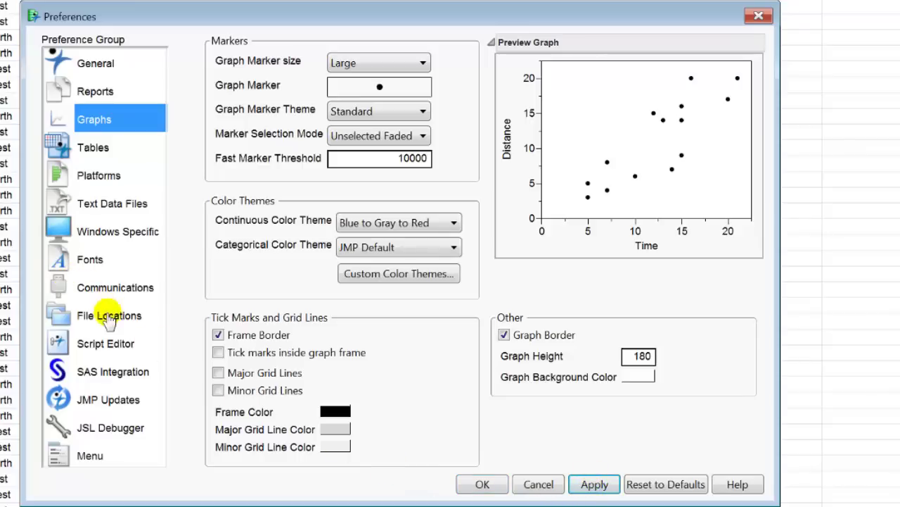
# Step: Open the default options of the Distribution platform in the preferences
pyautogui.click(58, 176)
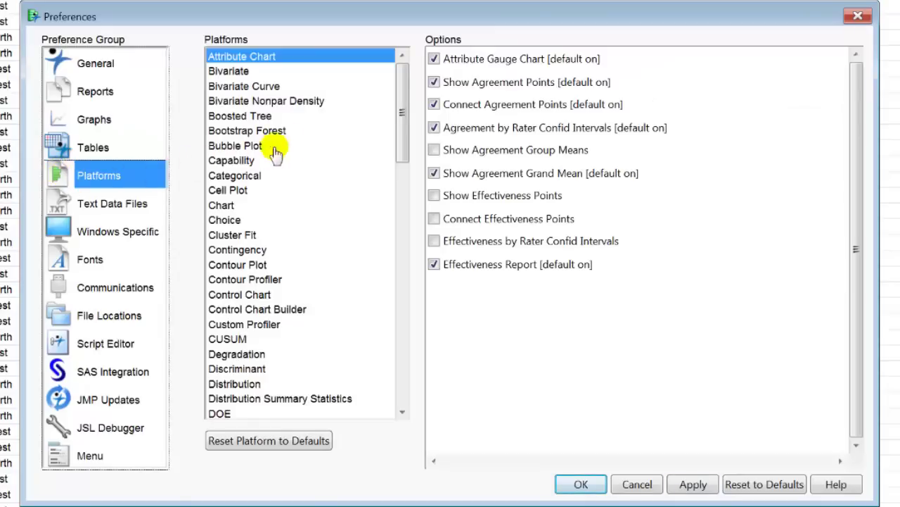
pyautogui.moveTo(407, 79); pyautogui.dragTo(400, 107)
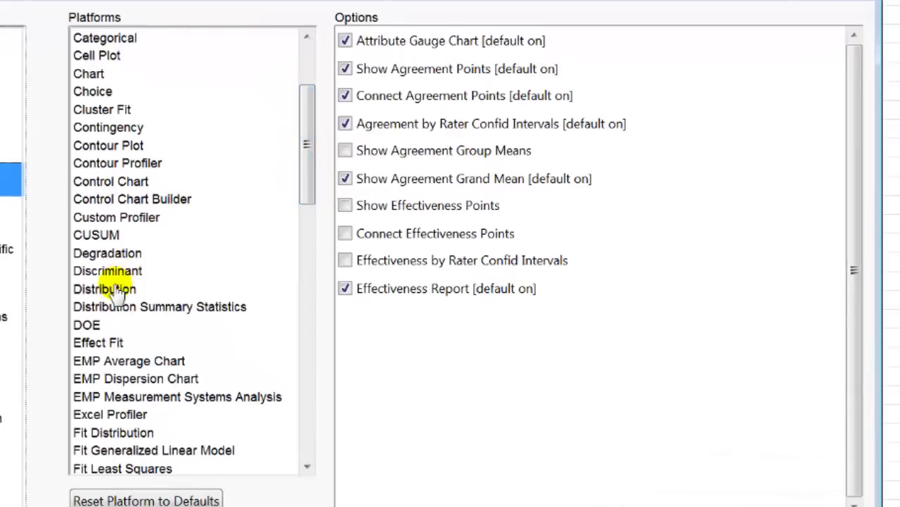
pyautogui.click(139, 284)
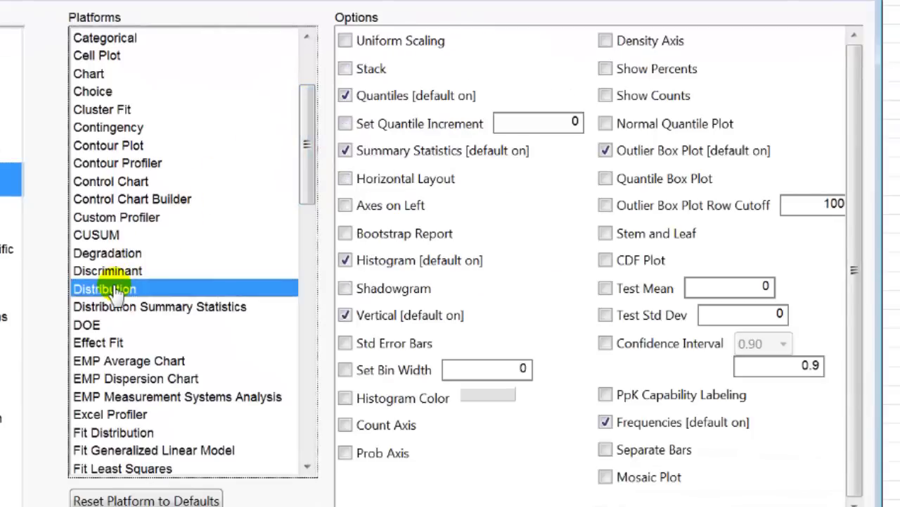